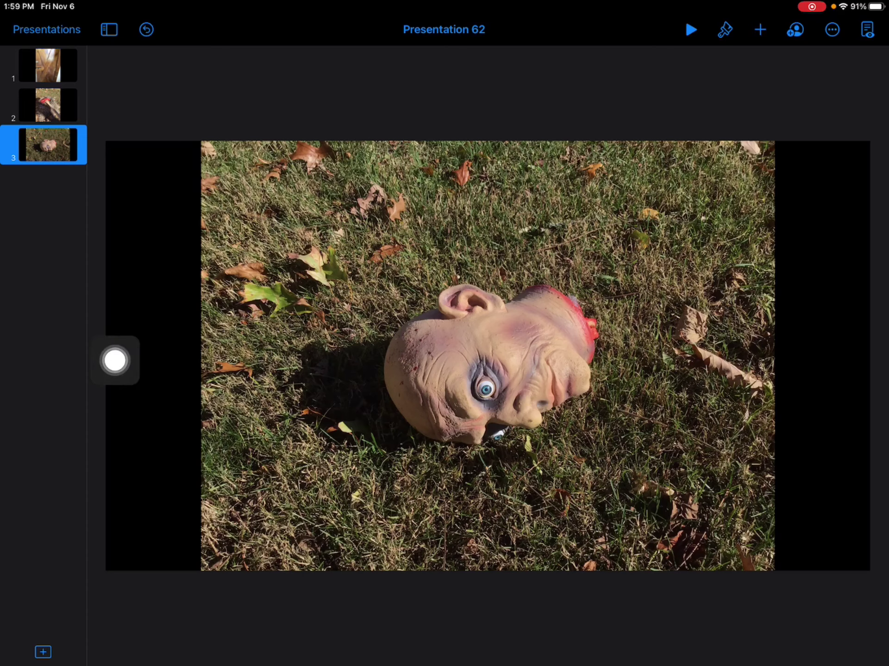
- Add a new slide with the blank layout as slide 4 after the mask photo slide
{"action": "left_click", "coordinate": [43, 651]}
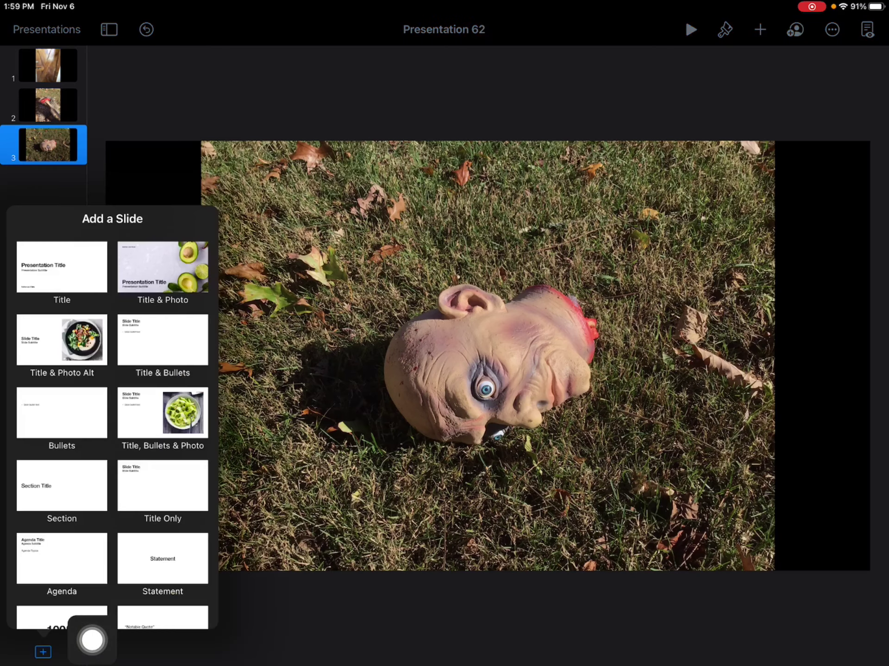
{"action": "scroll", "coordinate": [113, 417], "scroll_direction": "down", "scroll_amount": 5}
{"action": "scroll", "coordinate": [113, 416], "scroll_direction": "up", "scroll_amount": 1}
{"action": "left_click", "coordinate": [60, 575]}
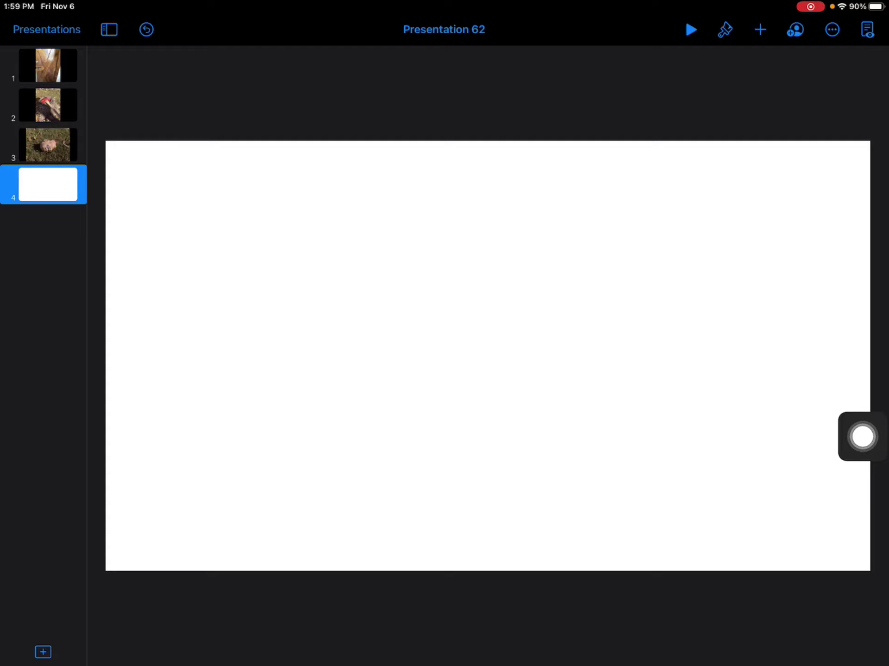
- Insert the wooden-door video from the photo library onto slide 4
{"action": "left_click", "coordinate": [760, 29]}
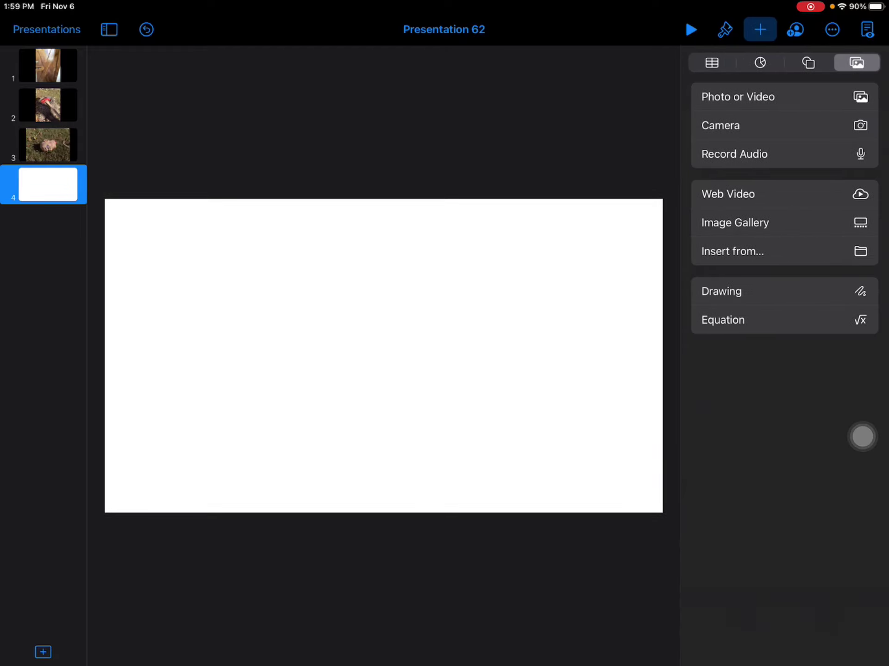
{"action": "left_click", "coordinate": [738, 96]}
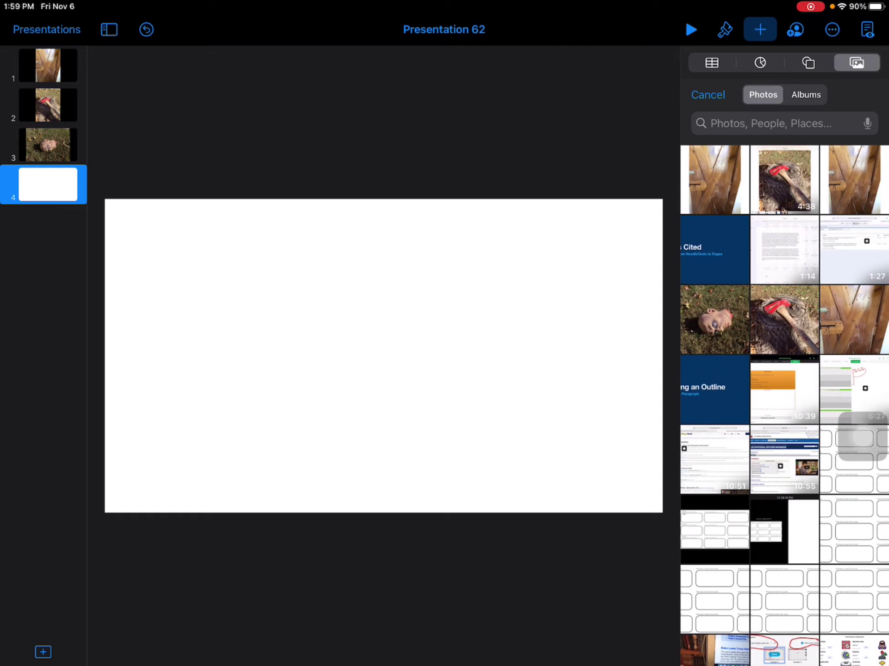
{"action": "left_click", "coordinate": [853, 319]}
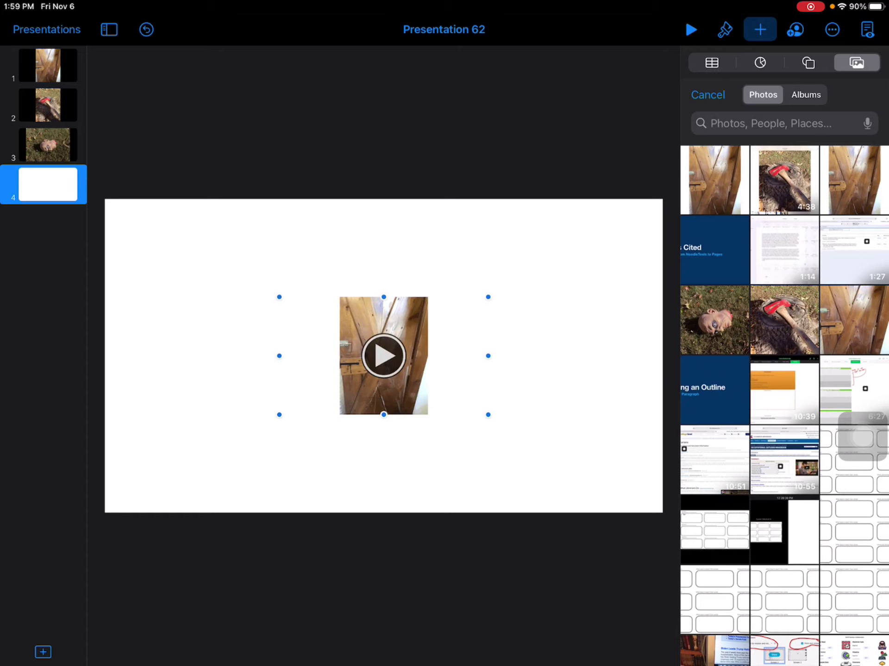
- Enlarge the door video to the full slide height and centre it on the slide
{"action": "left_click_drag", "start_coordinate": [488, 415], "coordinate": [613, 451]}
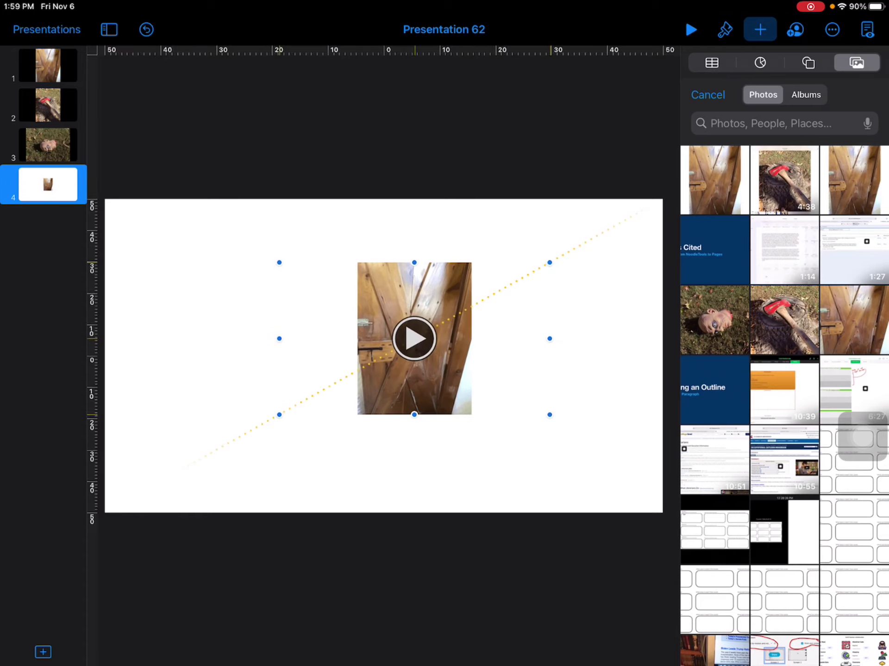
{"action": "left_click_drag", "start_coordinate": [446, 356], "coordinate": [395, 320]}
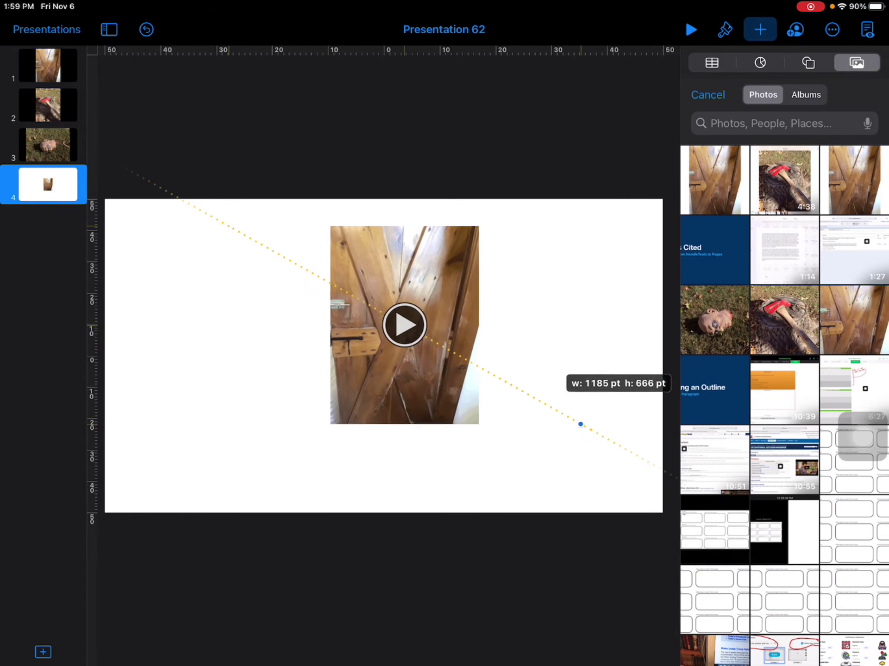
{"action": "left_click_drag", "start_coordinate": [563, 414], "coordinate": [665, 472]}
{"action": "left_click_drag", "start_coordinate": [447, 348], "coordinate": [370, 325]}
{"action": "mouse_move", "coordinate": [587, 448]}
{"action": "left_mouse_down"}
{"action": "mouse_move", "coordinate": [662, 497]}
{"action": "mouse_move", "coordinate": [668, 511]}
{"action": "left_mouse_up"}
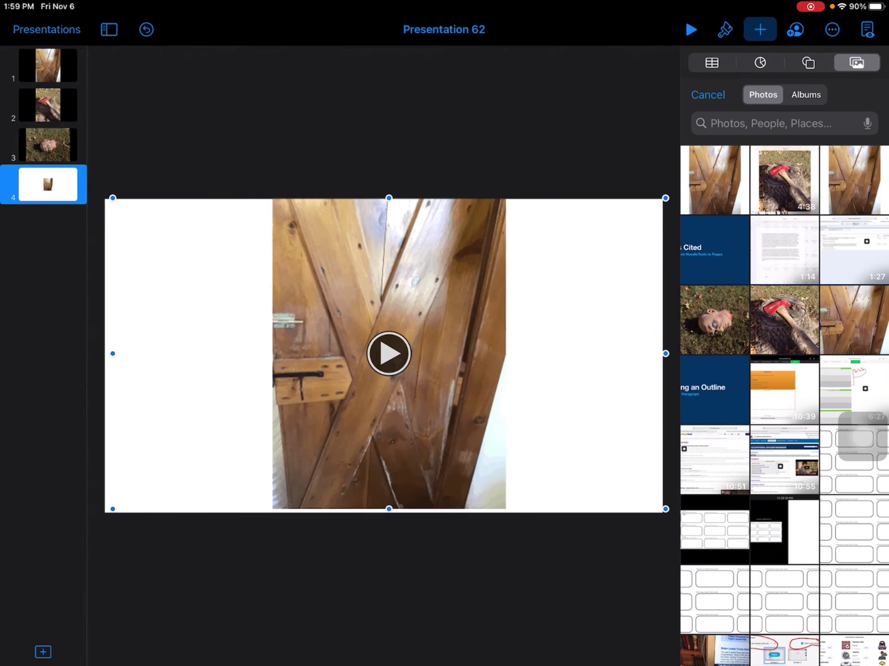
{"action": "left_click_drag", "start_coordinate": [389, 354], "coordinate": [393, 356]}
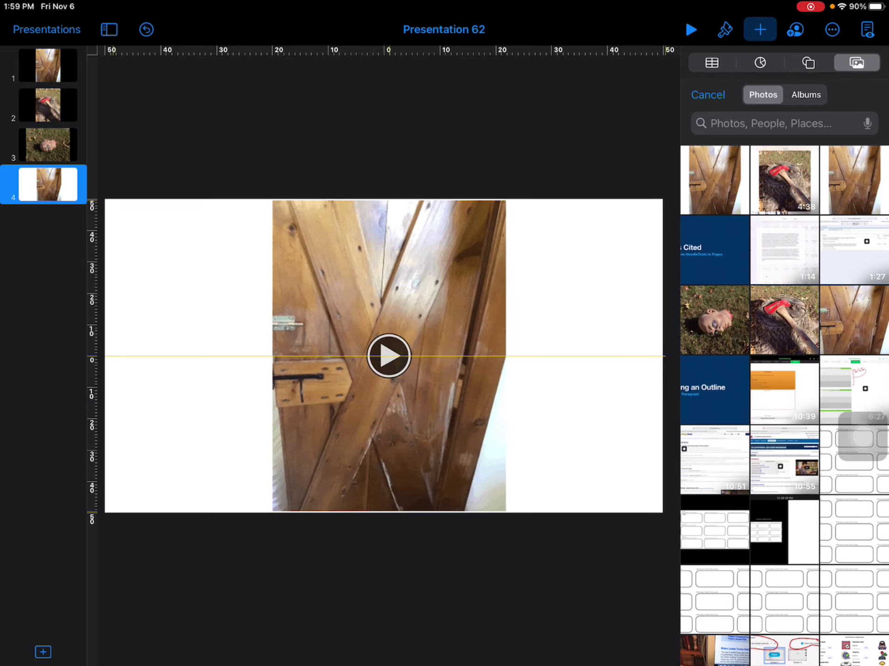
{"action": "left_click_drag", "start_coordinate": [393, 356], "coordinate": [383, 356]}
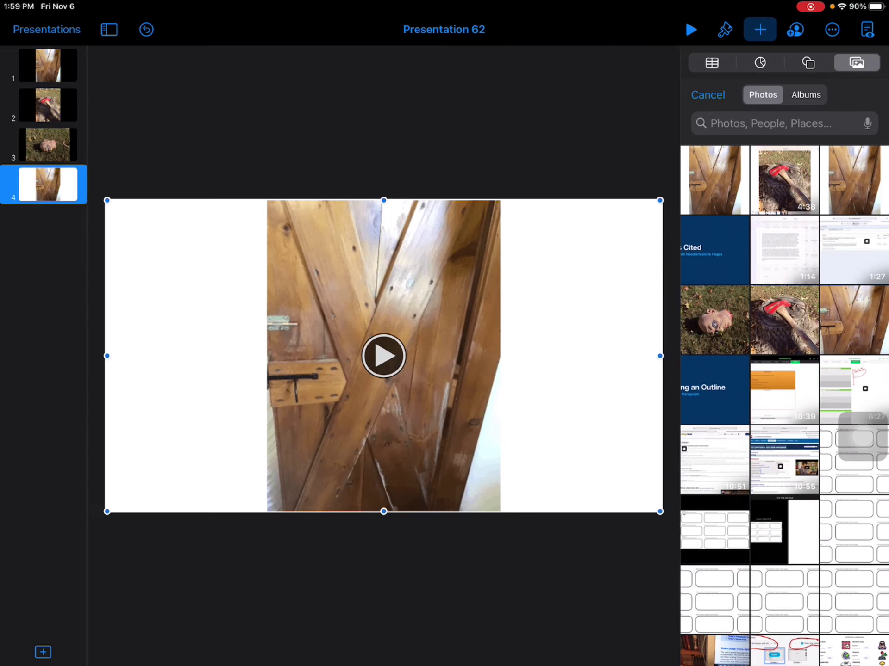
{"action": "key", "text": "Escape"}
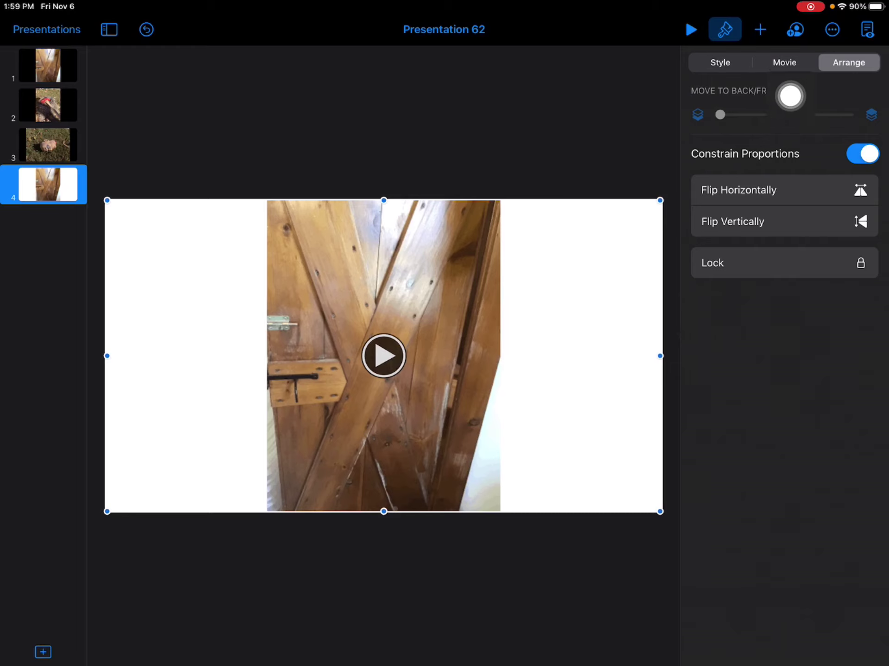
- Set the door video's Repeat option to Loop in its Movie playback settings
{"action": "left_click", "coordinate": [783, 62]}
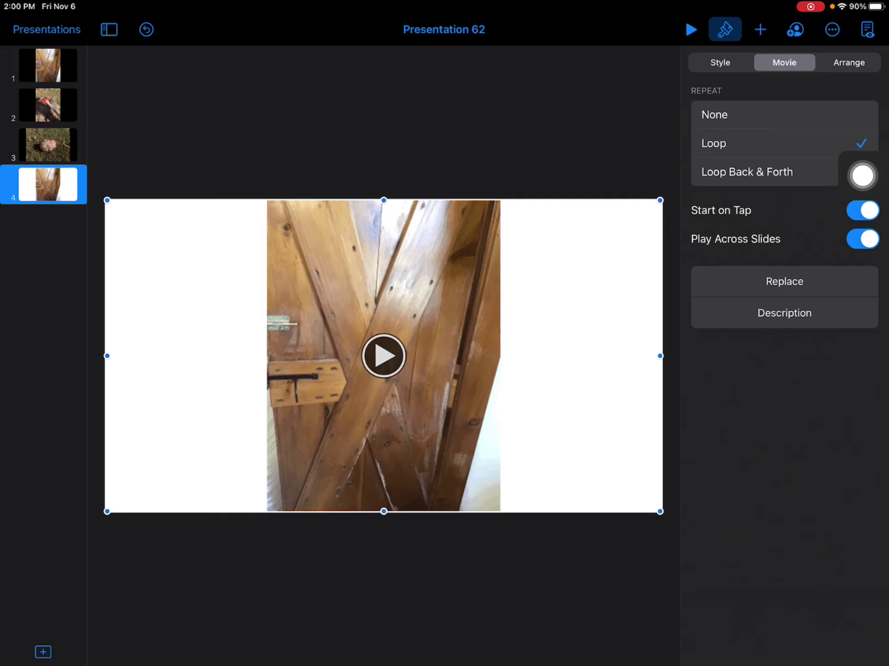
{"action": "left_click", "coordinate": [862, 176]}
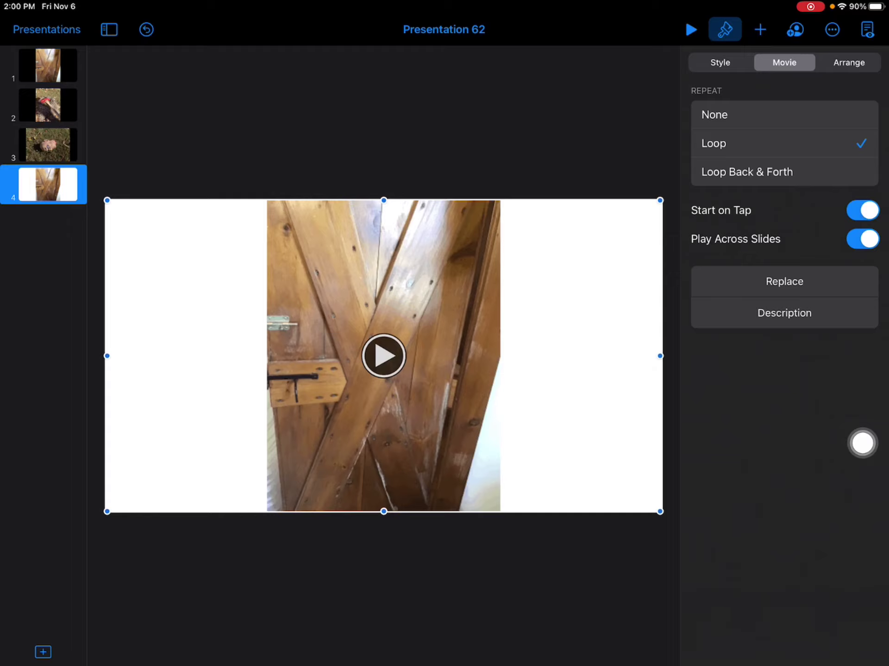
- Bring the Ode to John Brown poem PDF into Split View beside Keynote, widening Keynote's side
{"action": "key", "text": "super+alt+d"}
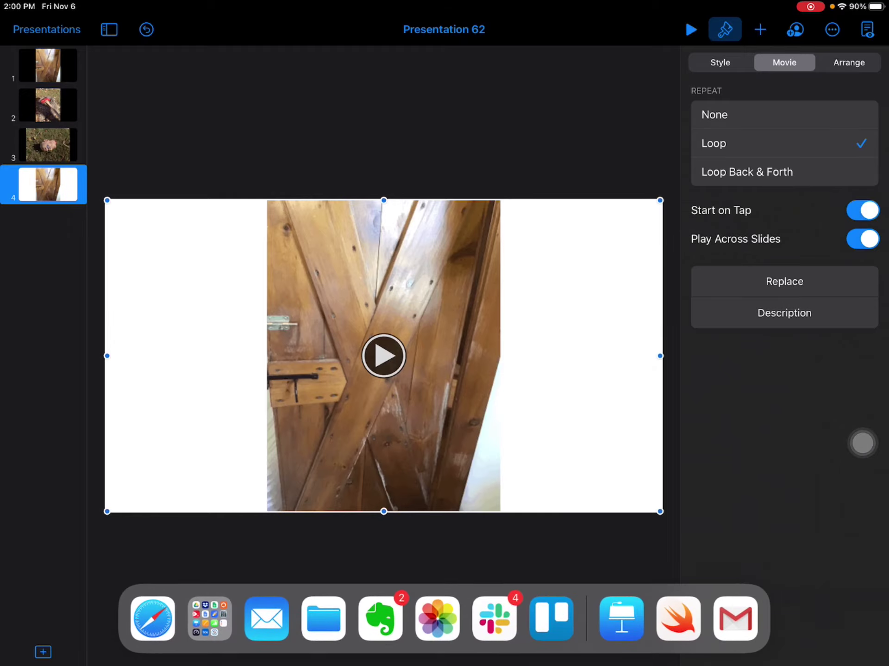
{"action": "left_click_drag", "start_coordinate": [267, 618], "coordinate": [717, 312]}
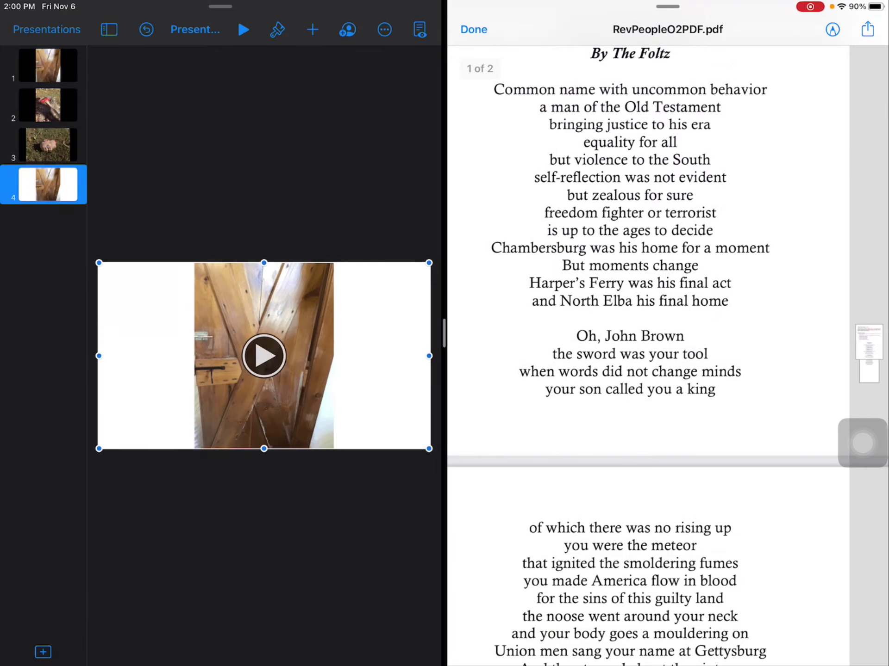
{"action": "left_click_drag", "start_coordinate": [458, 334], "coordinate": [516, 333]}
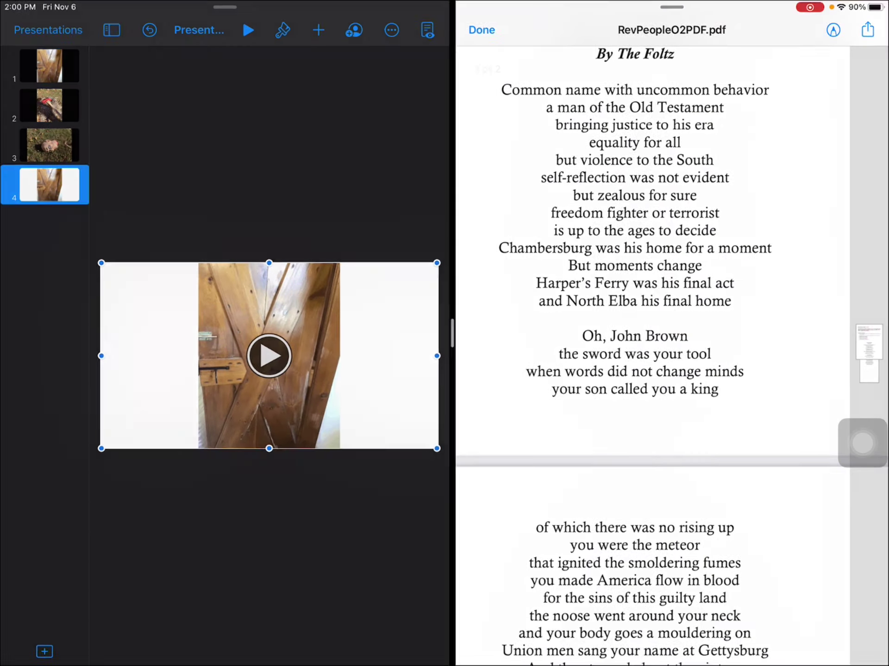
{"action": "left_click_drag", "start_coordinate": [459, 333], "coordinate": [598, 333]}
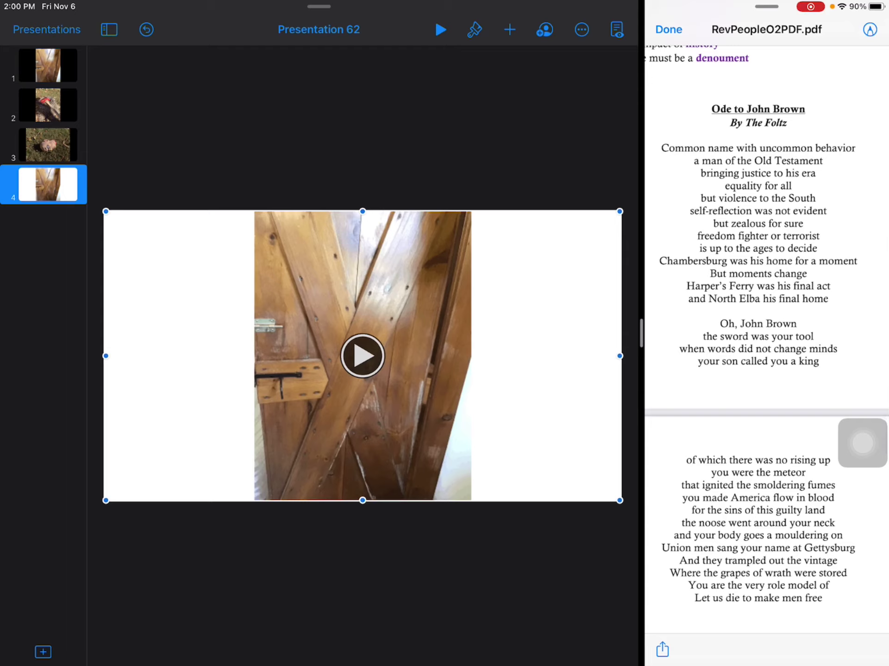
{"action": "left_click_drag", "start_coordinate": [862, 444], "coordinate": [523, 90]}
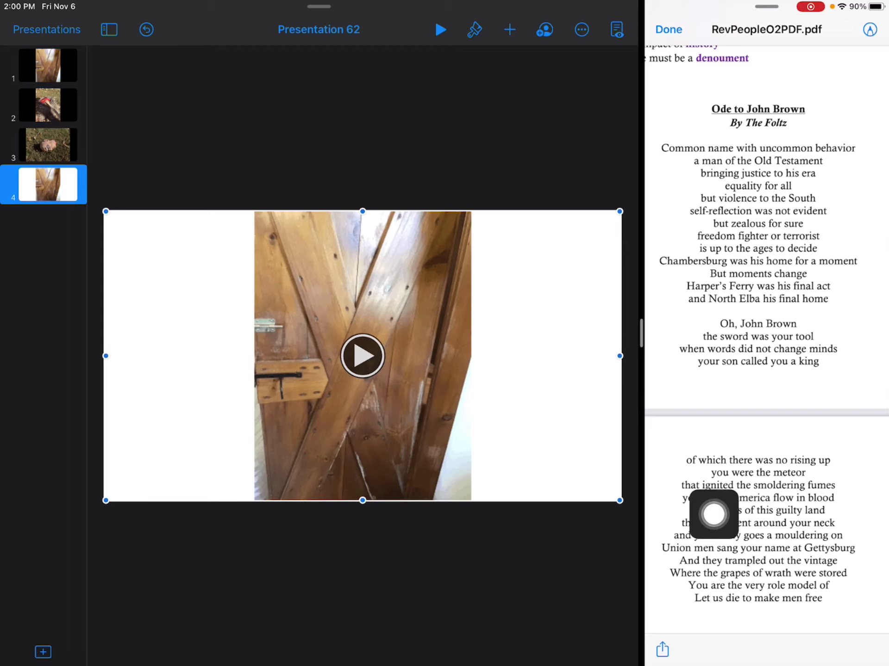
- Choose Record Audio from the insert menu to start a narration for slide 4
{"action": "left_click", "coordinate": [509, 29]}
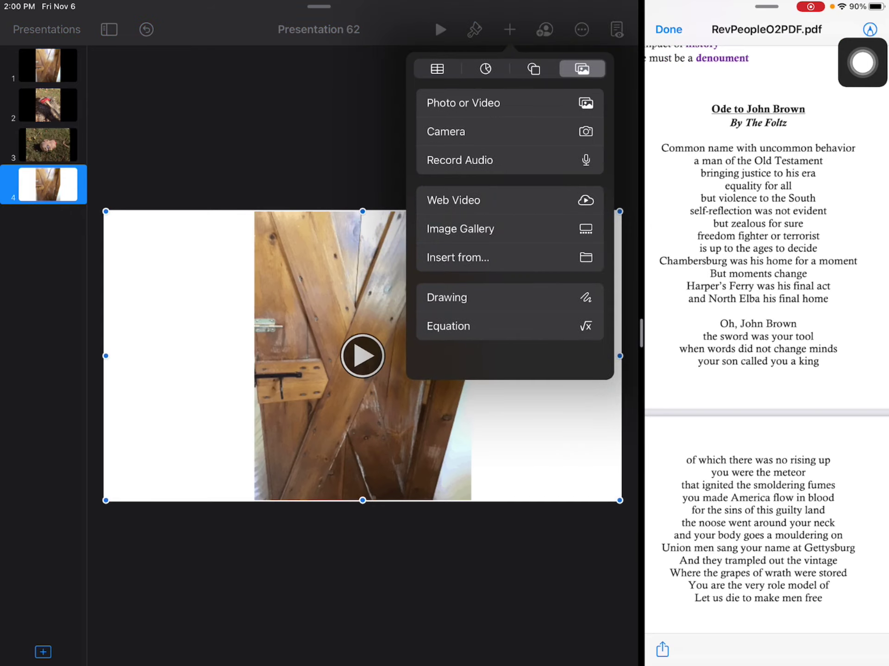
{"action": "mouse_move", "coordinate": [858, 71]}
{"action": "left_mouse_down"}
{"action": "mouse_move", "coordinate": [528, 248]}
{"action": "mouse_move", "coordinate": [534, 162]}
{"action": "left_mouse_up"}
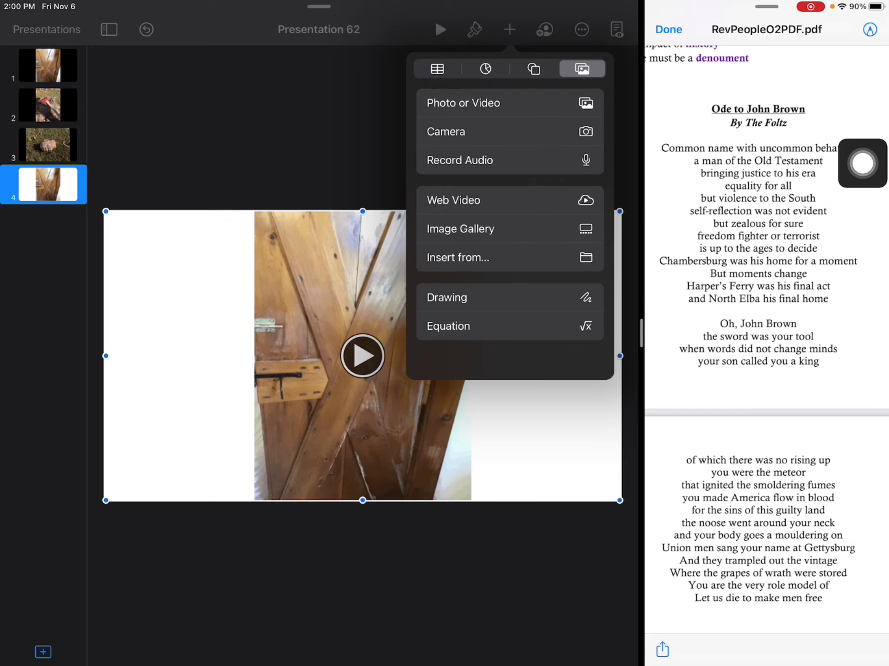
{"action": "left_click", "coordinate": [460, 160]}
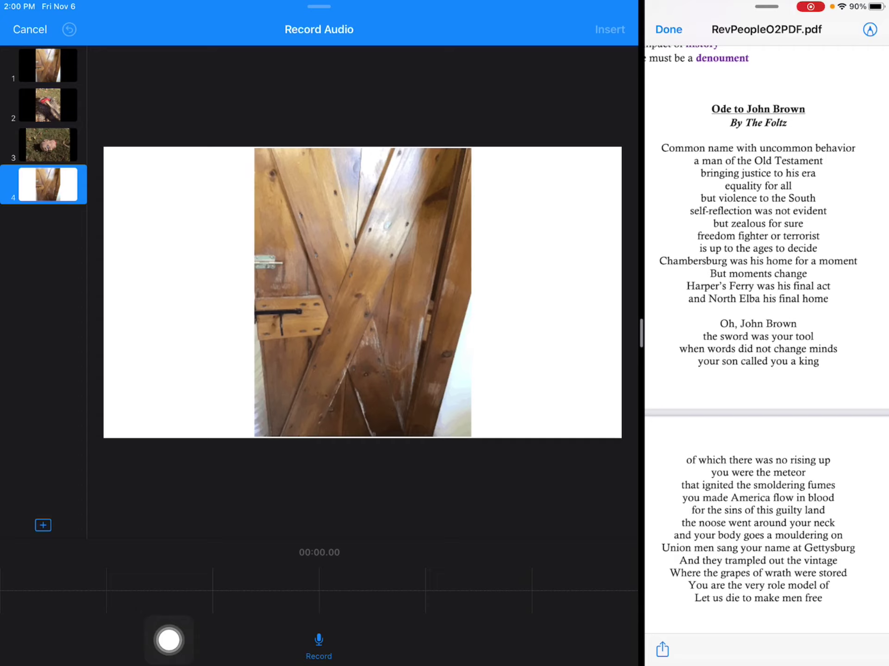
- Record the poem read aloud as a roughly 56-second narration, then stop
{"action": "left_click", "coordinate": [169, 641]}
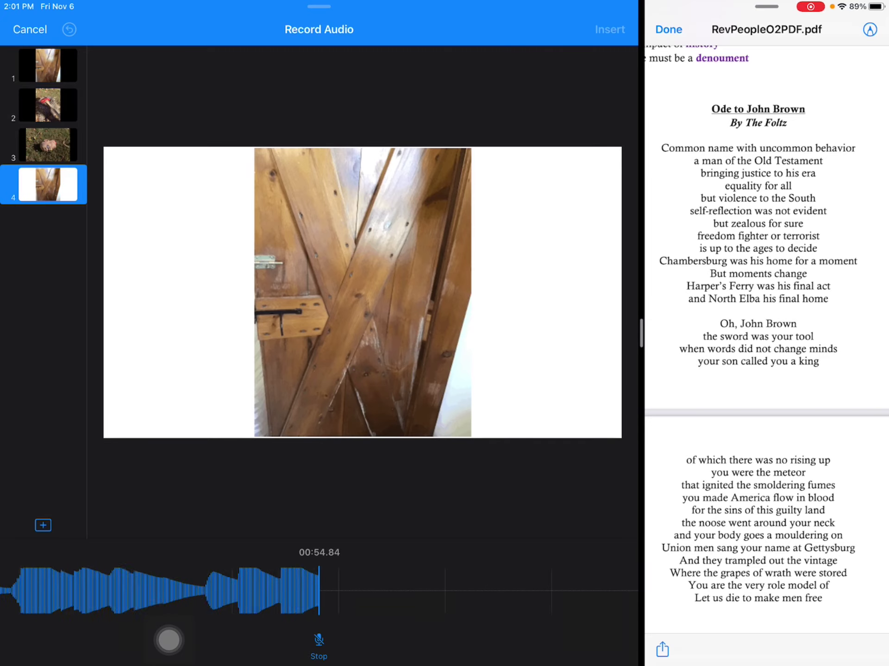
{"action": "left_click", "coordinate": [319, 646]}
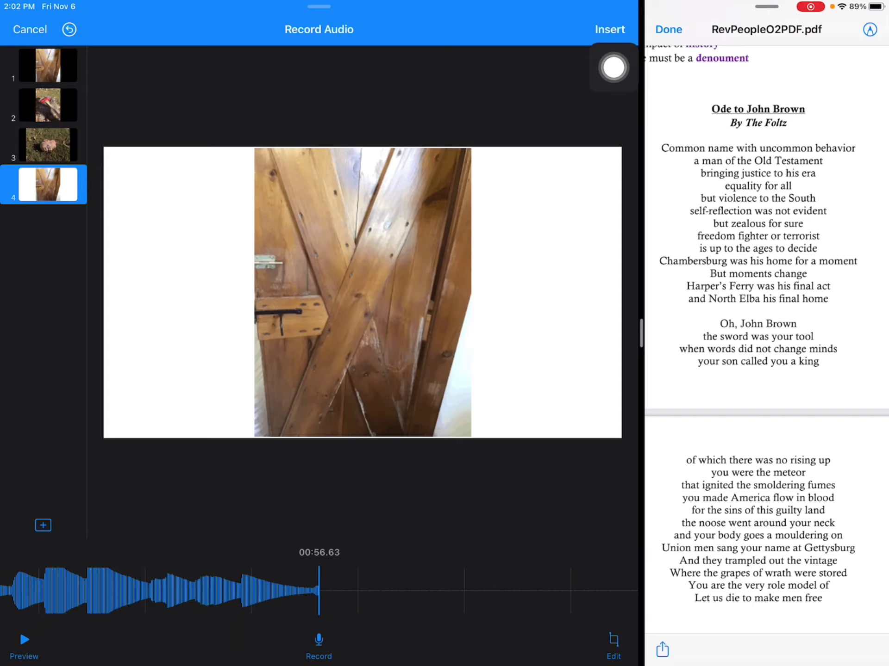
- Insert the recording onto slide 4 and choose Animate for the door movie
{"action": "left_click", "coordinate": [610, 29]}
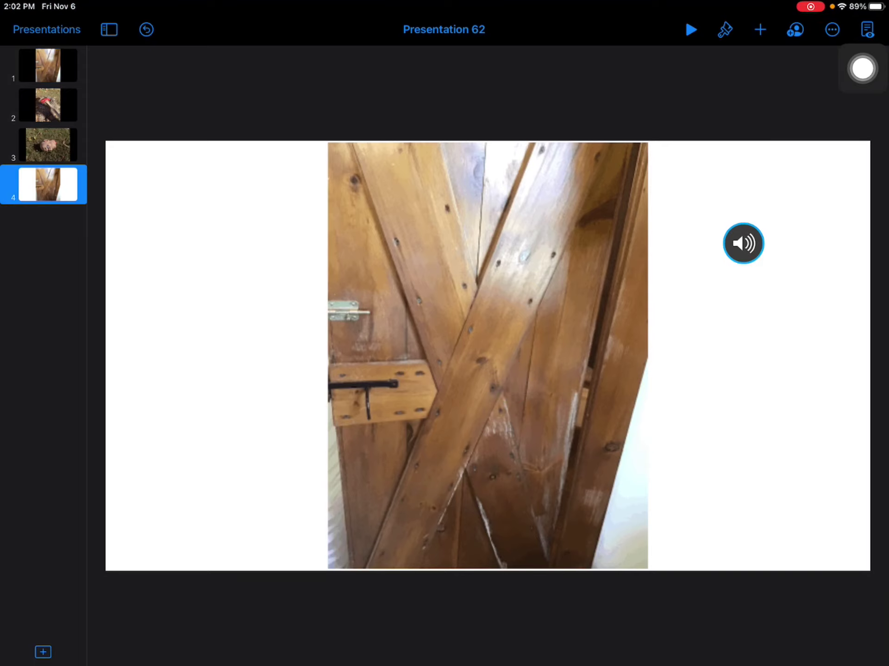
{"action": "left_click", "coordinate": [488, 355]}
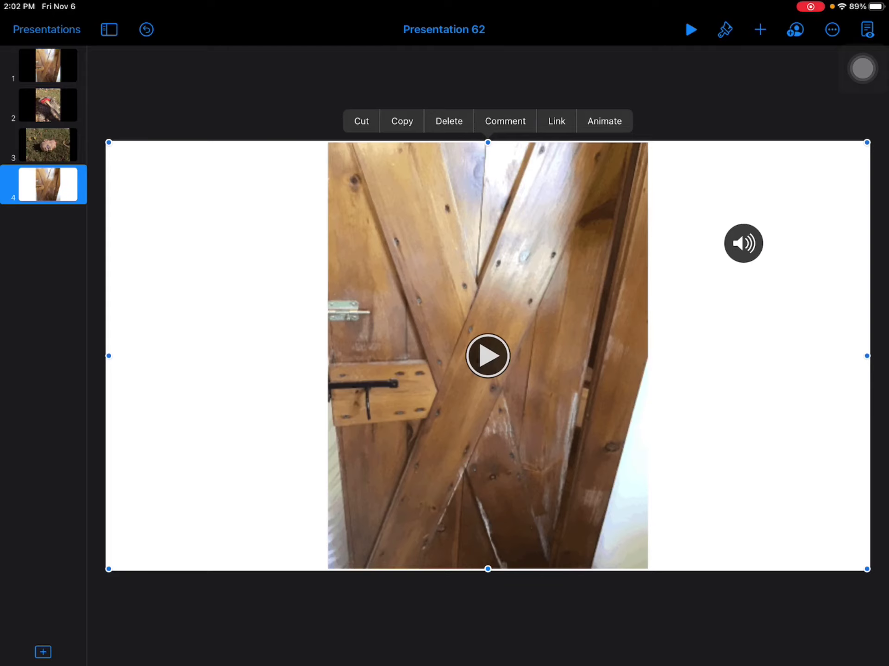
{"action": "left_click", "coordinate": [605, 121]}
- Set Audio Recording.m4a to start With Build 1 in Build Order, then preview the slide
{"action": "left_click", "coordinate": [822, 29]}
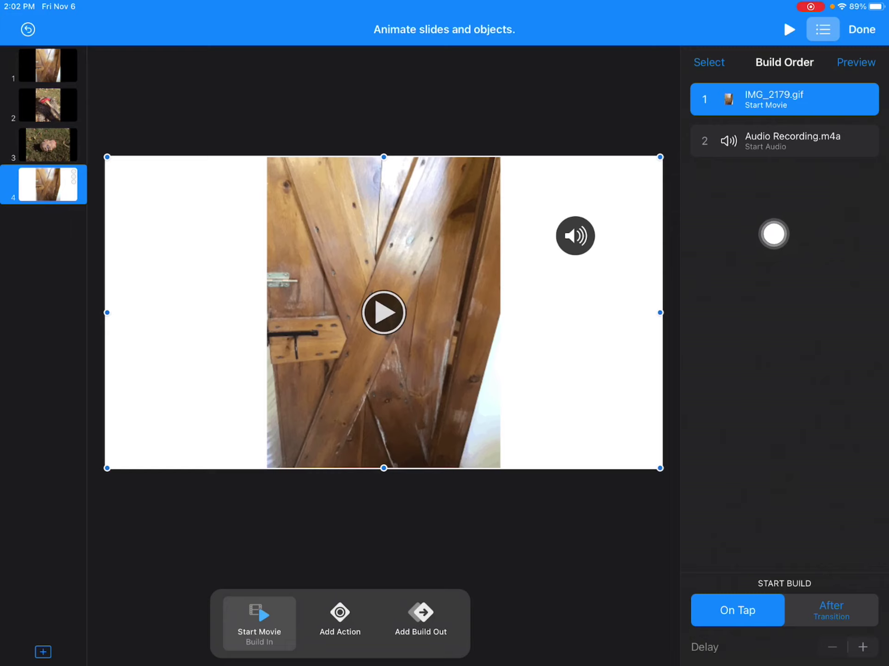
{"action": "key", "text": "Down"}
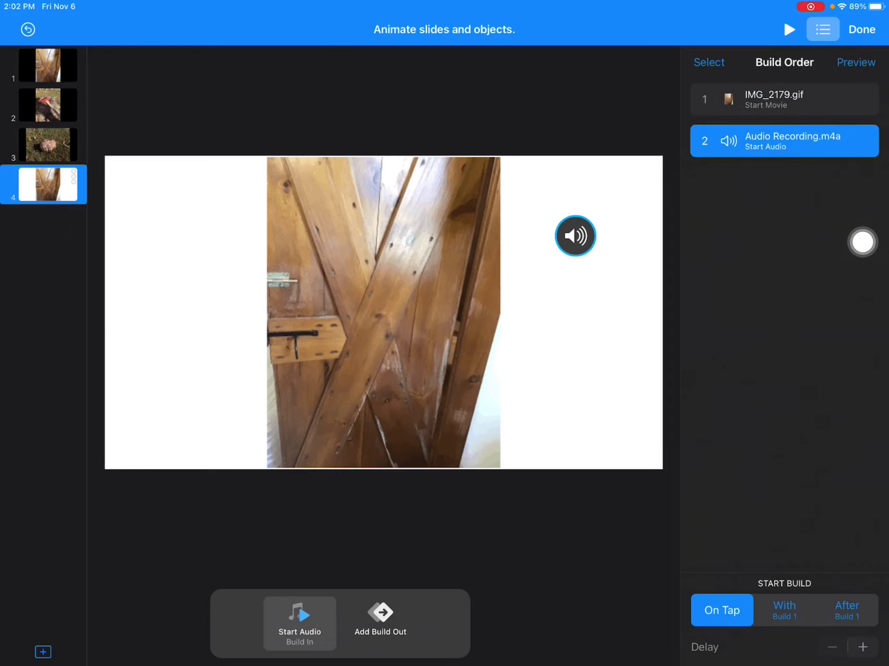
{"action": "left_click", "coordinate": [783, 611]}
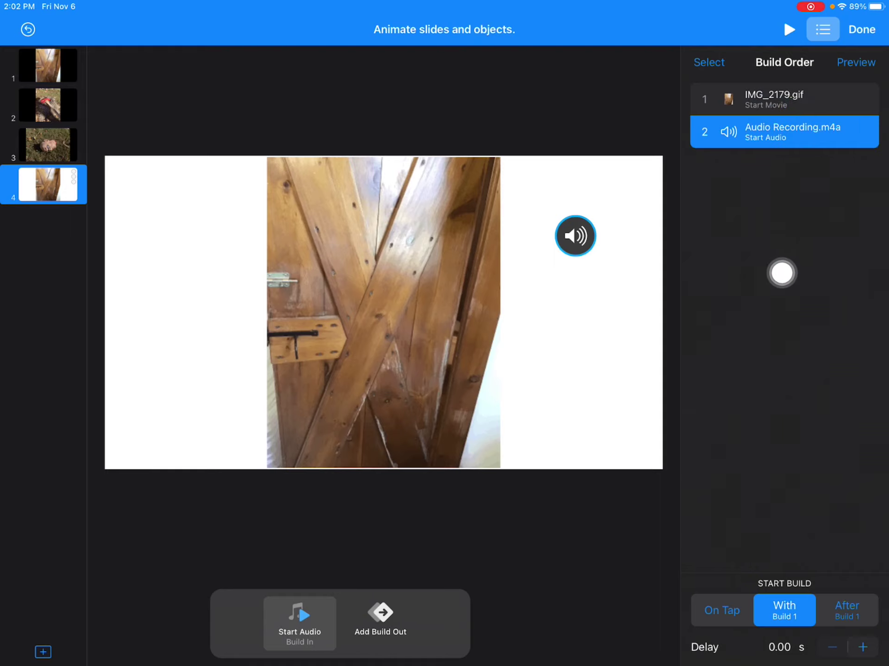
{"action": "left_click", "coordinate": [788, 29]}
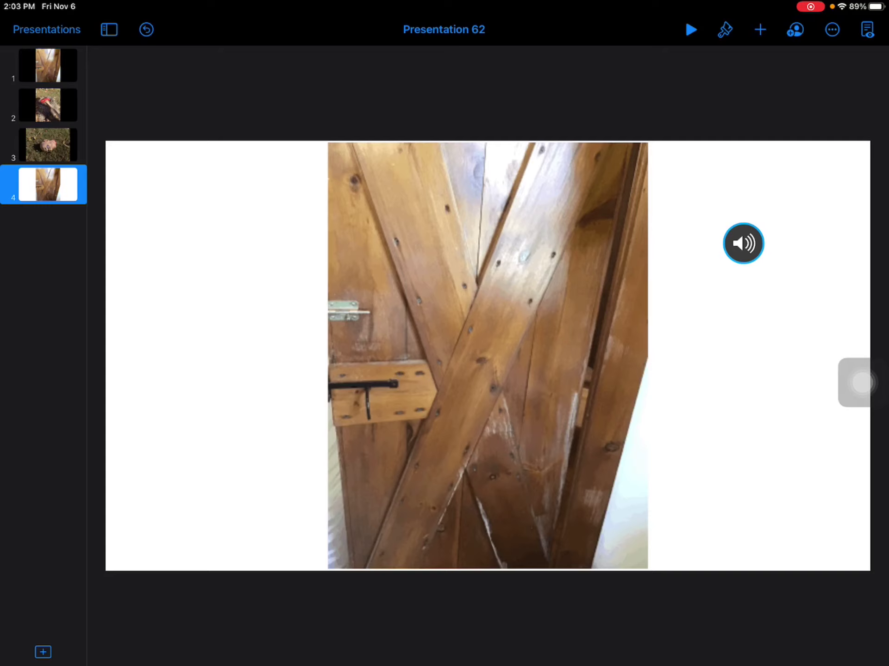
- Choose Movie as the export format from More > Export
{"action": "mouse_move", "coordinate": [861, 382]}
{"action": "left_mouse_down"}
{"action": "mouse_move", "coordinate": [824, 73]}
{"action": "mouse_move", "coordinate": [96, 192]}
{"action": "left_mouse_up"}
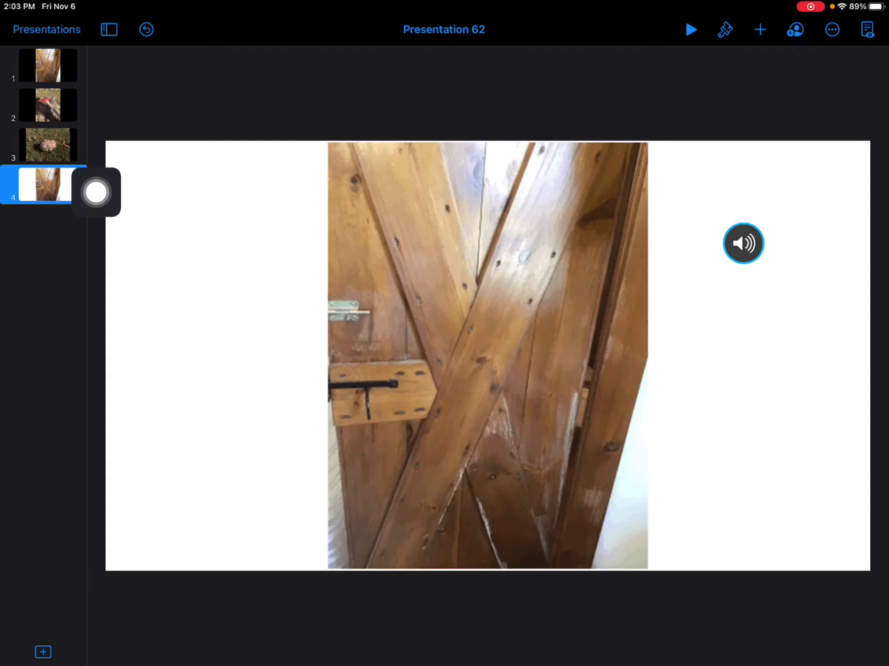
{"action": "mouse_move", "coordinate": [96, 193]}
{"action": "left_mouse_down"}
{"action": "mouse_move", "coordinate": [34, 230]}
{"action": "mouse_move", "coordinate": [828, 68]}
{"action": "mouse_move", "coordinate": [863, 107]}
{"action": "left_mouse_up"}
{"action": "left_click", "coordinate": [832, 29]}
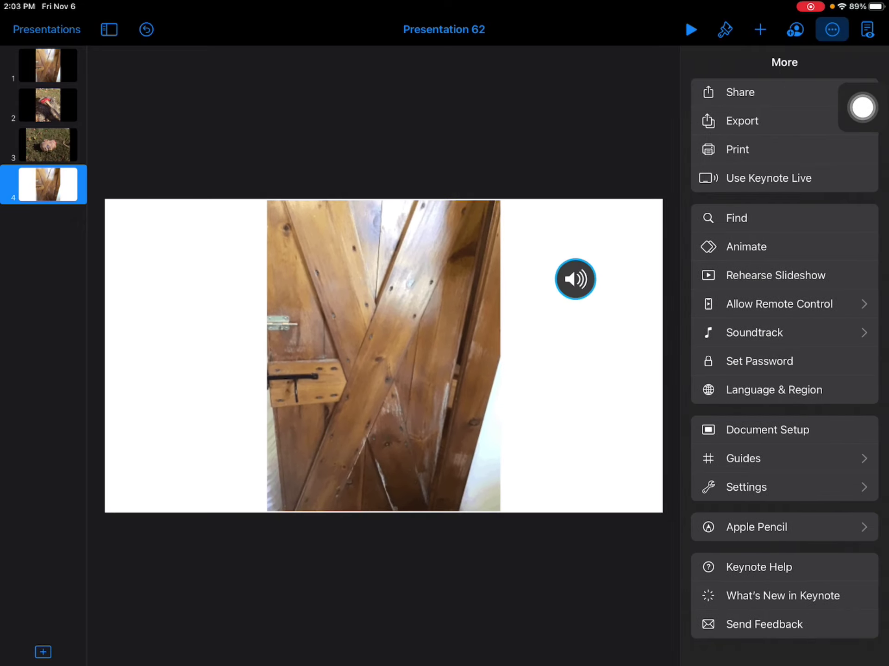
{"action": "left_click", "coordinate": [862, 120]}
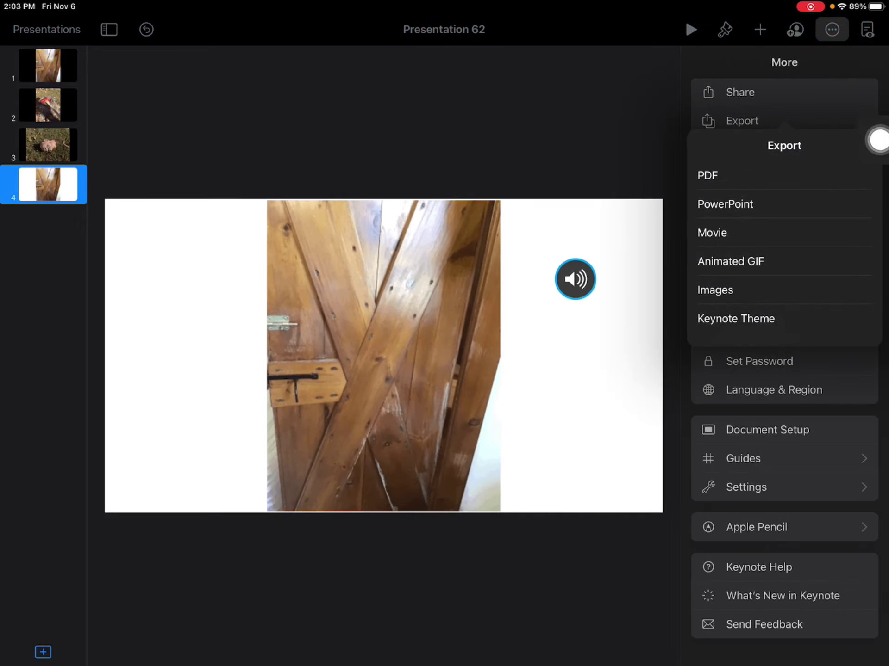
{"action": "left_click", "coordinate": [862, 223]}
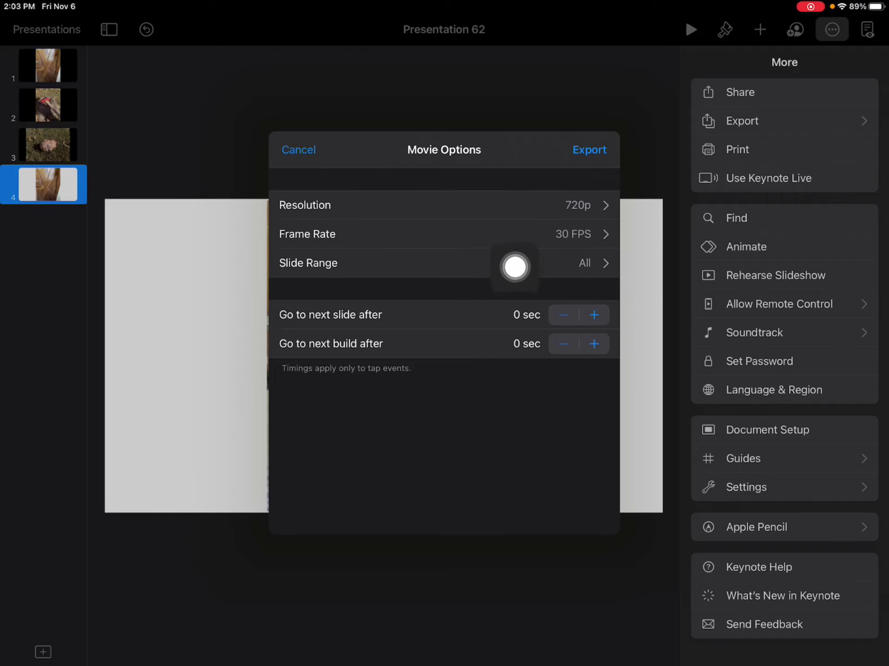
- Limit the slide range to slide 4 only and export the 720p, 30 fps movie
{"action": "left_click", "coordinate": [515, 267]}
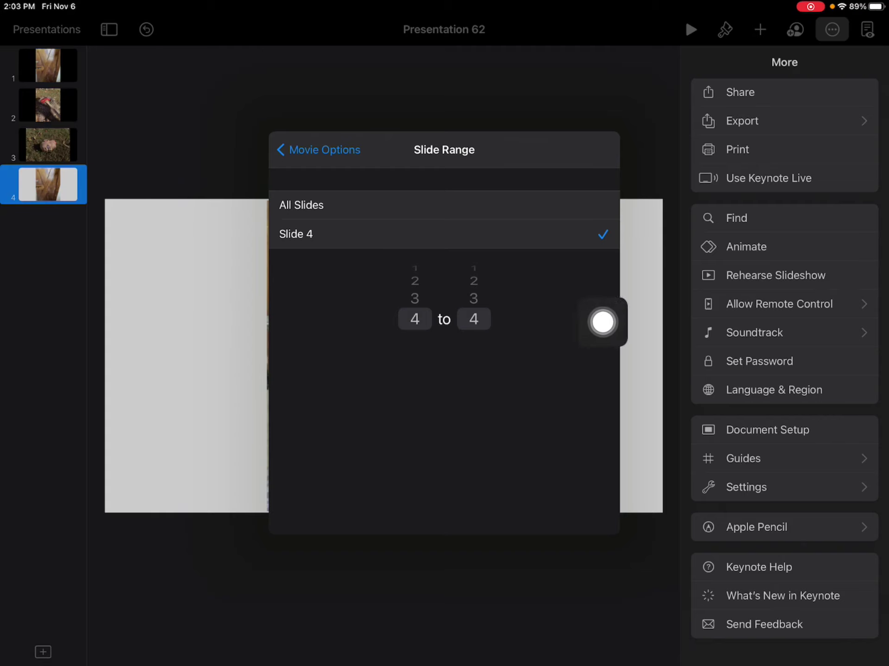
{"action": "key", "text": "Escape"}
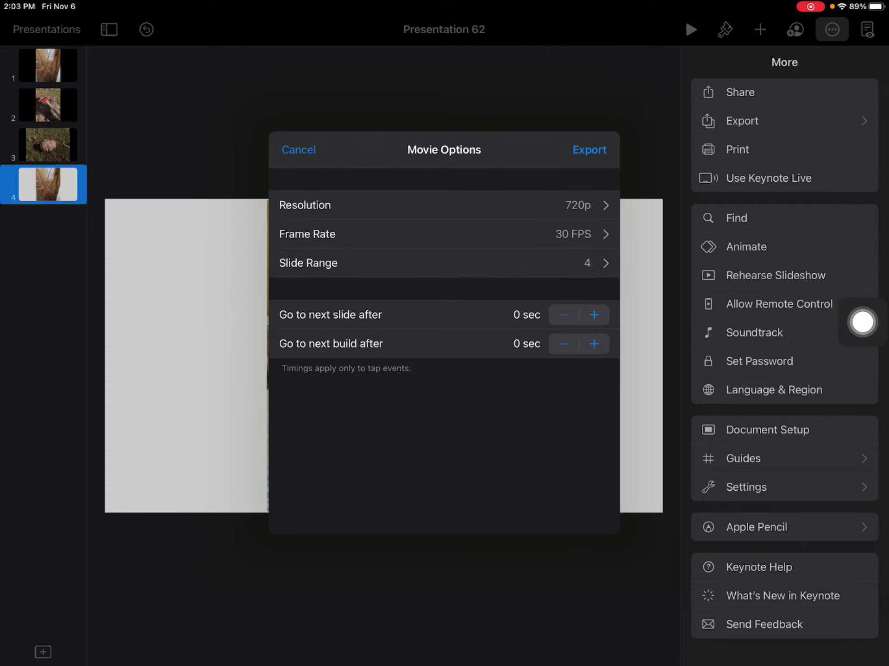
{"action": "left_click", "coordinate": [589, 149]}
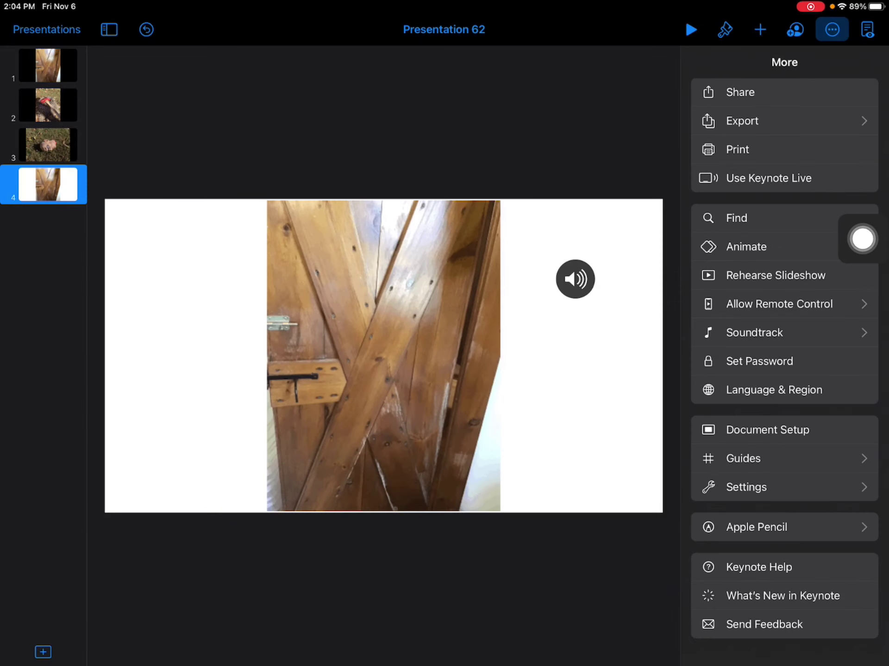
- Switch from Keynote to Photos to check the exported door movie arrived
{"action": "left_click", "coordinate": [861, 240]}
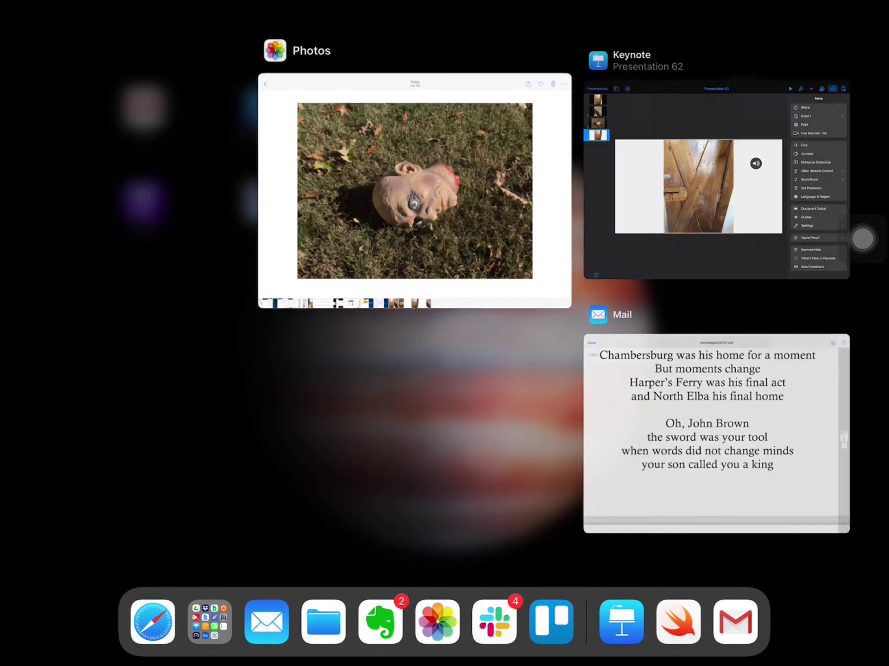
{"action": "left_click", "coordinate": [413, 179]}
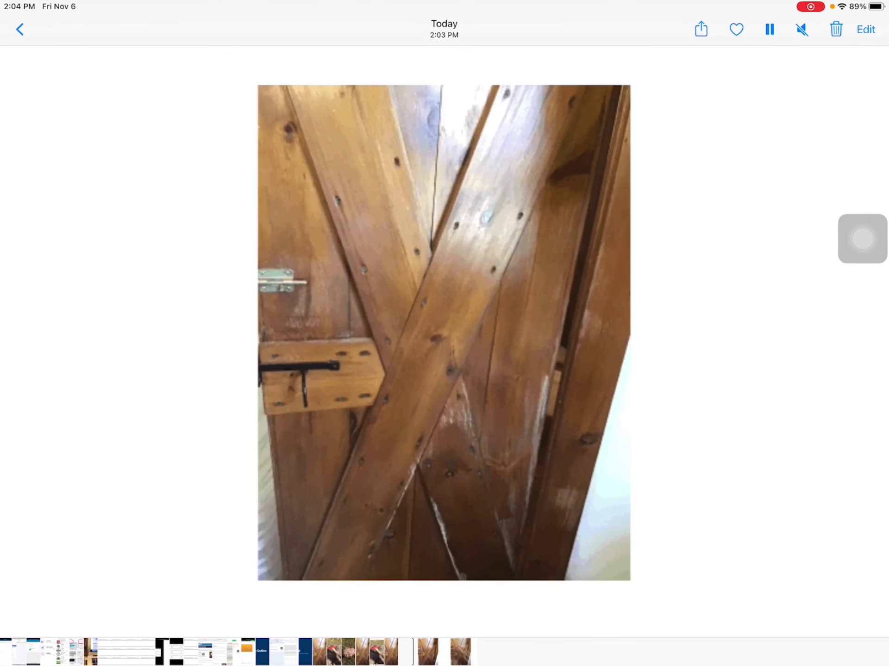